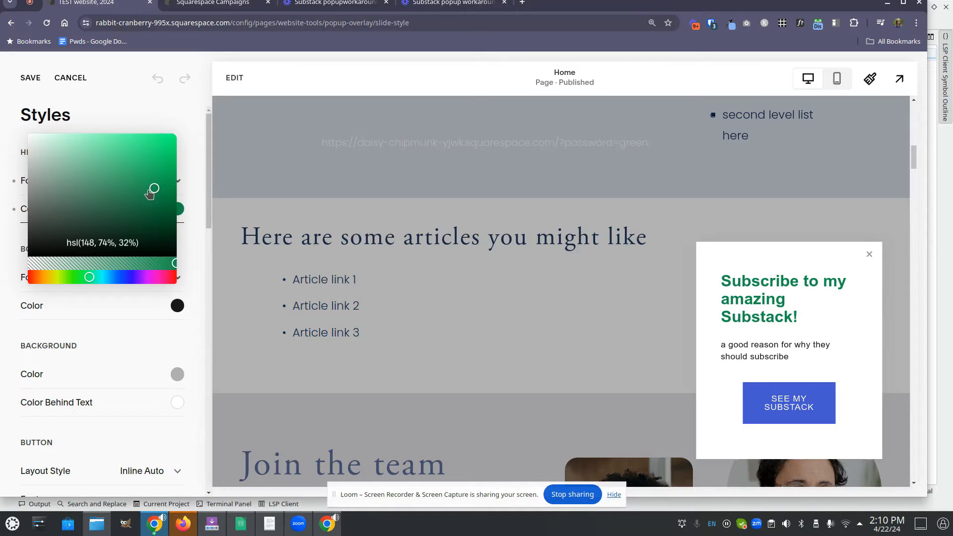
Accept the green headline color hsl(148, 74%, 32%), review the remaining style options, and save the pop-up styles.
{"action": "left_click", "coordinate": [113, 104]}
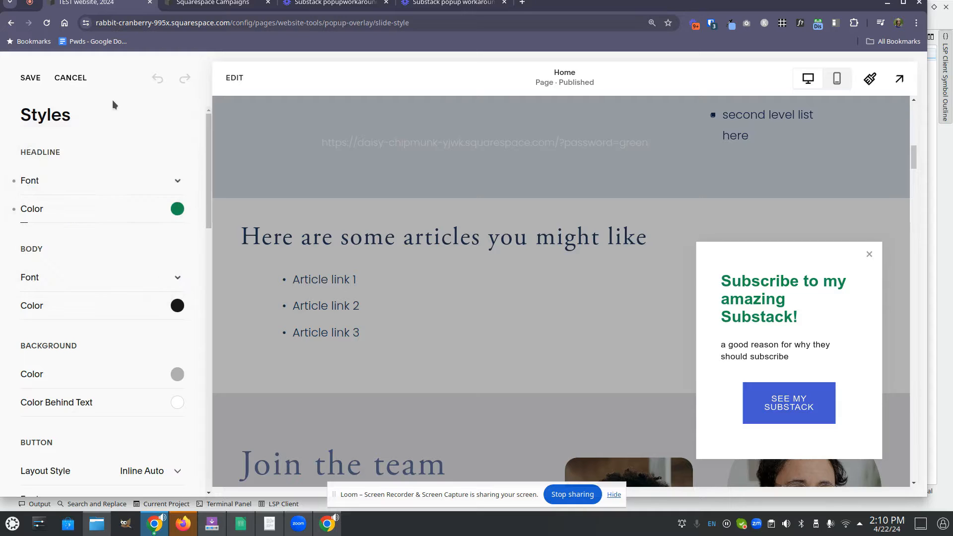
{"action": "scroll", "coordinate": [110, 271], "scroll_direction": "down", "scroll_amount": 6}
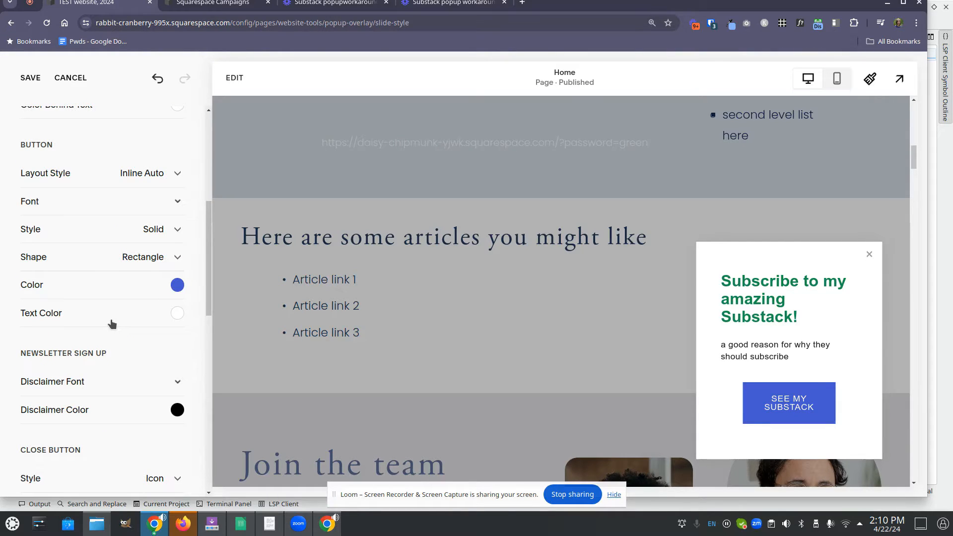
{"action": "scroll", "coordinate": [112, 324], "scroll_direction": "down", "scroll_amount": 8}
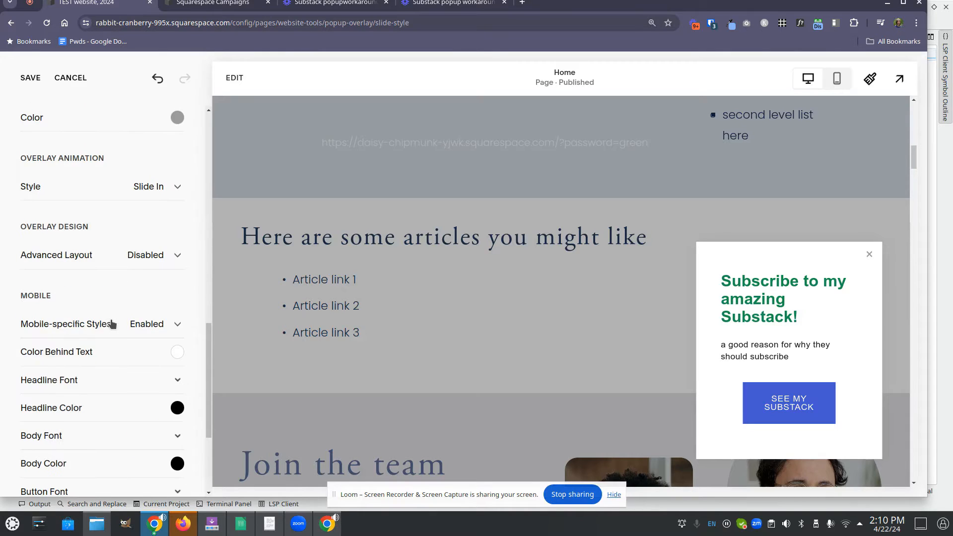
{"action": "scroll", "coordinate": [112, 324], "scroll_direction": "up", "scroll_amount": 15}
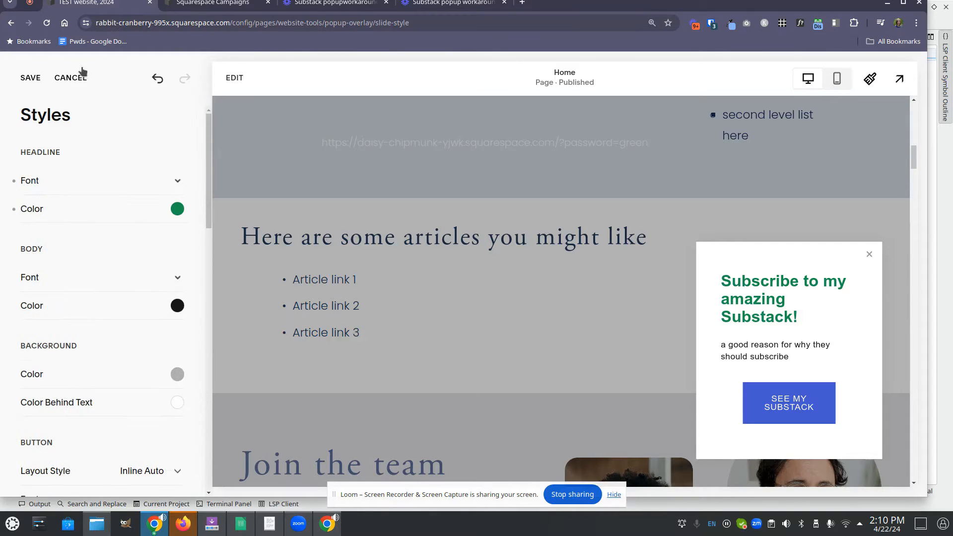
{"action": "left_click", "coordinate": [29, 79]}
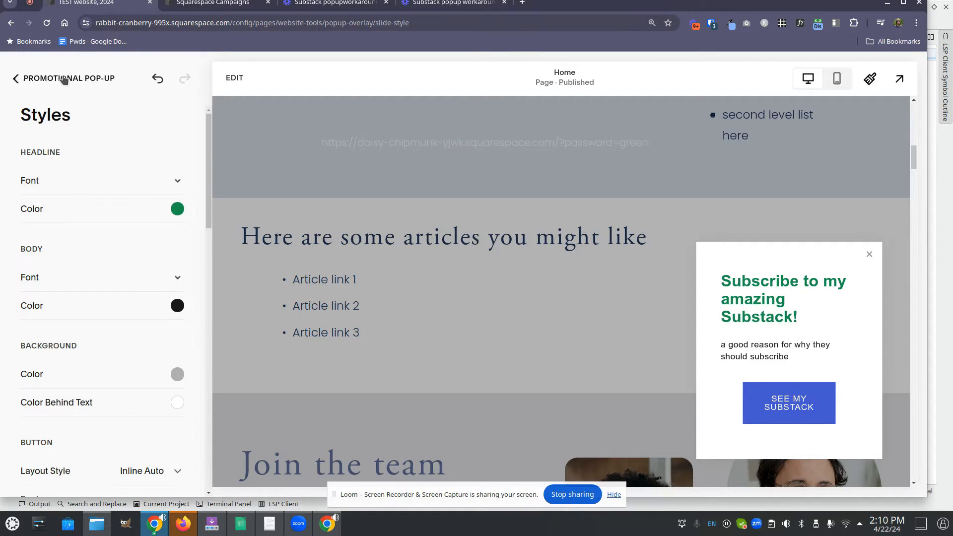
Return to the main promotional pop-up settings, turn on Display Pop-Up, and save the change.
{"action": "left_click", "coordinate": [47, 80]}
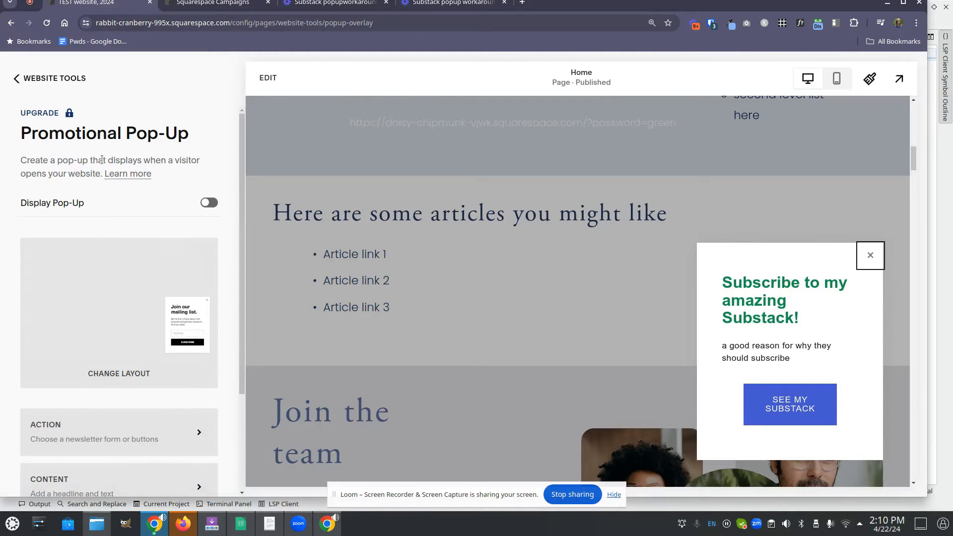
{"action": "scroll", "coordinate": [136, 256], "scroll_direction": "down", "scroll_amount": 3}
{"action": "scroll", "coordinate": [68, 188], "scroll_direction": "up", "scroll_amount": 3}
{"action": "left_click", "coordinate": [209, 203]}
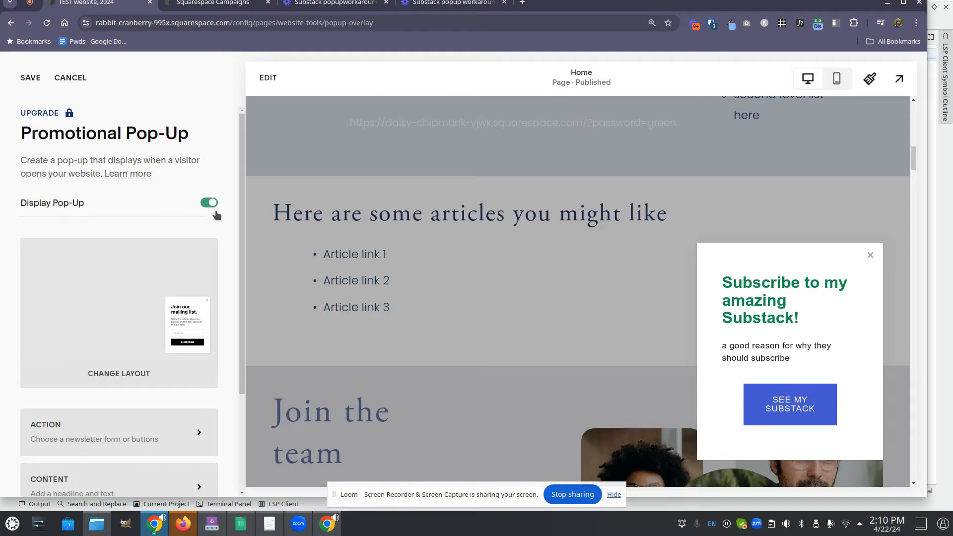
{"action": "left_click", "coordinate": [30, 80]}
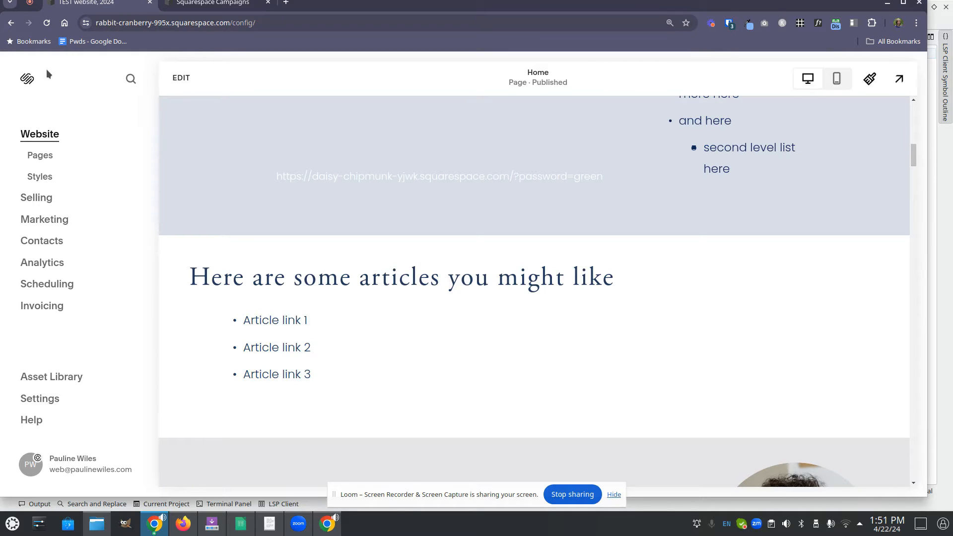
View the site's marketing tools, then search the site settings for "pop" and open the Promotional Pop-Up settings.
{"action": "left_click", "coordinate": [46, 223]}
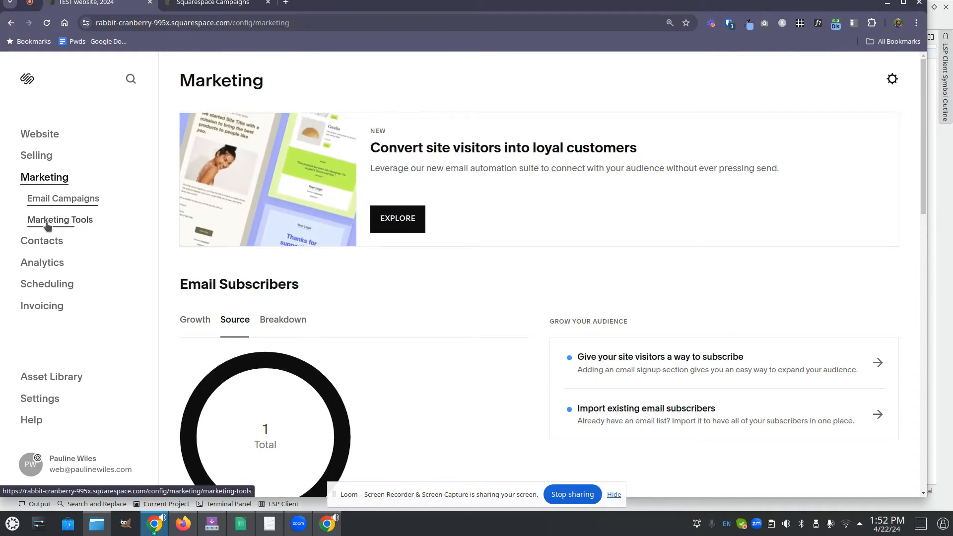
{"action": "left_click", "coordinate": [48, 222]}
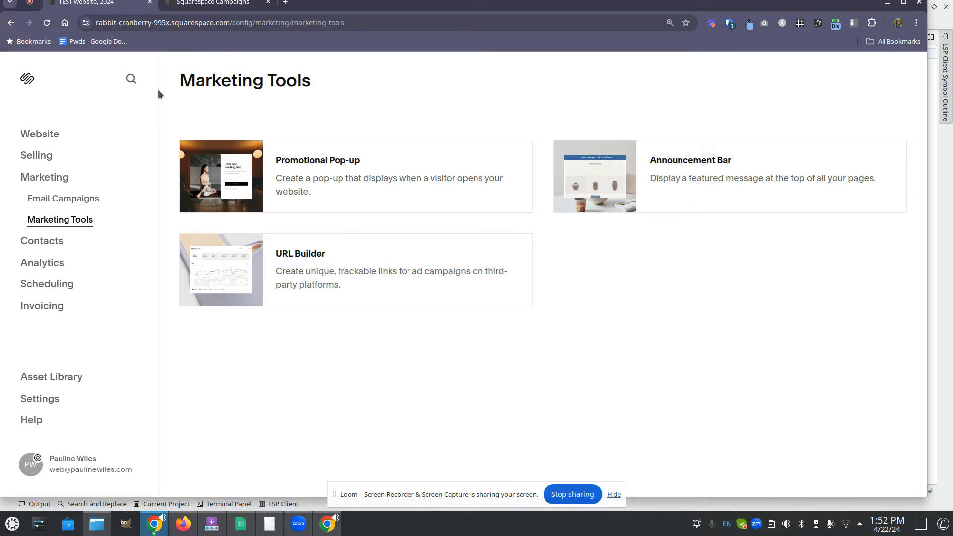
{"action": "left_click", "coordinate": [131, 81]}
{"action": "type", "text": "pop"}
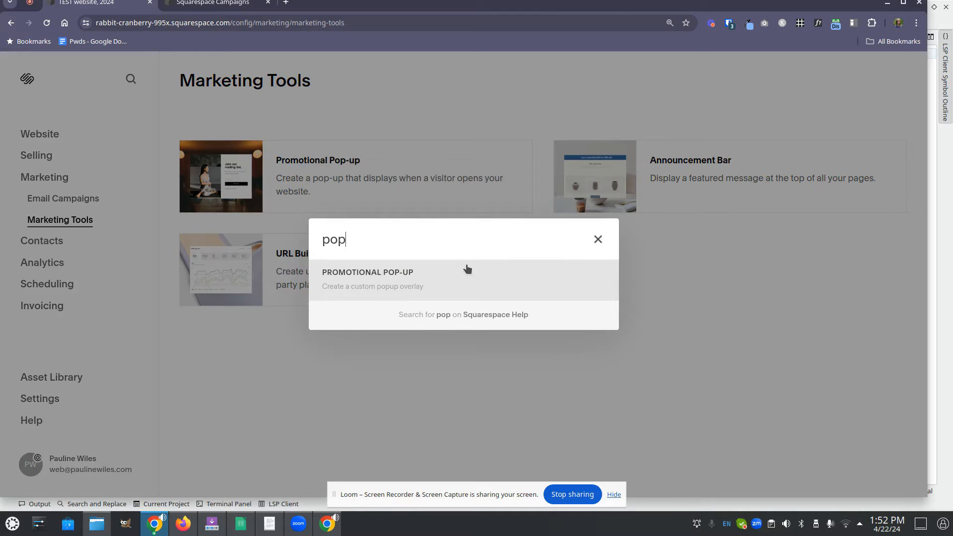
{"action": "left_click", "coordinate": [355, 275]}
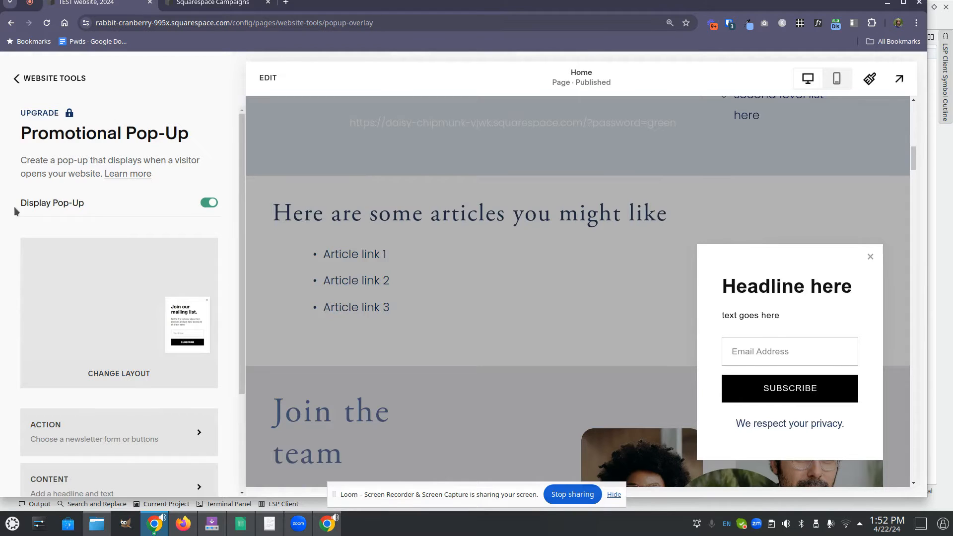
Turn off Display Pop-Up and open the pop-up's action settings.
{"action": "left_click", "coordinate": [207, 204]}
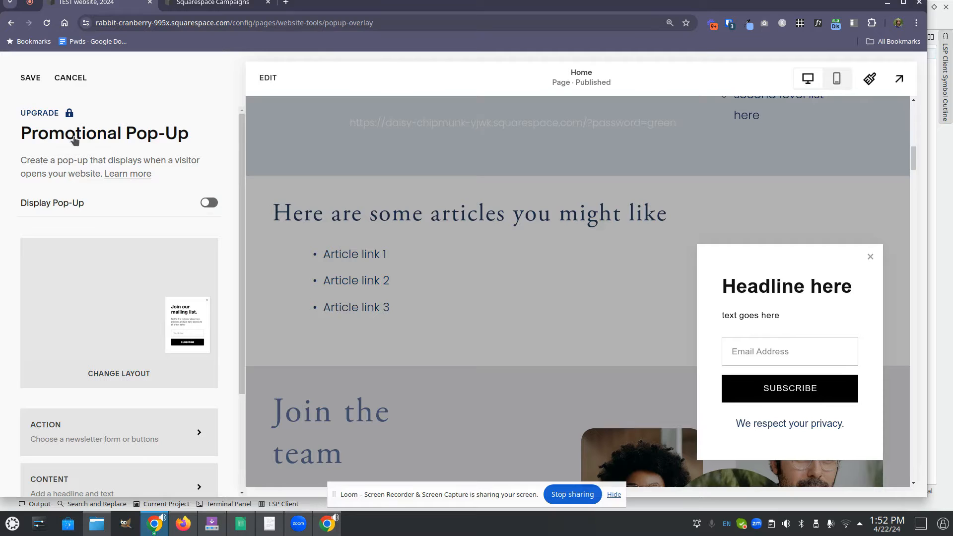
{"action": "scroll", "coordinate": [65, 145], "scroll_direction": "down", "scroll_amount": 3}
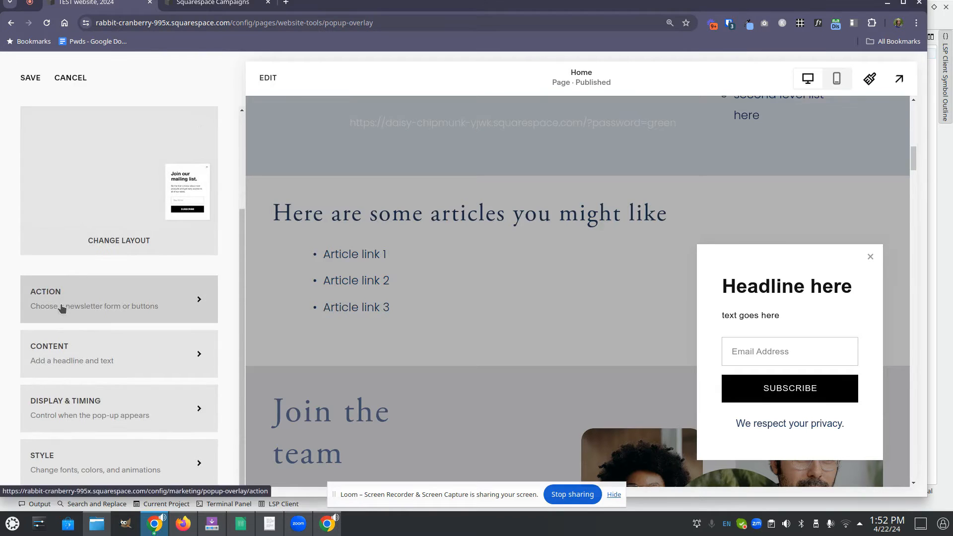
{"action": "left_click", "coordinate": [43, 305]}
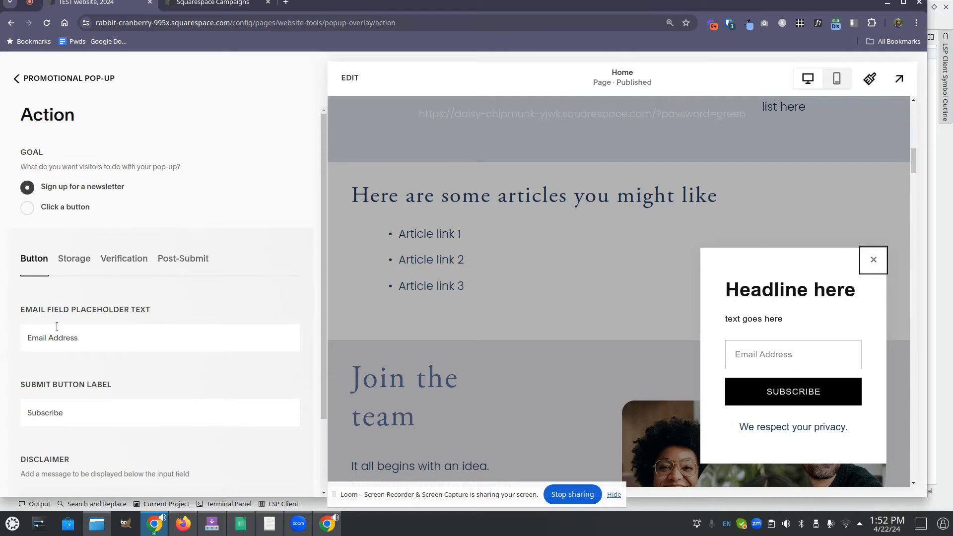
Set the newsletter form's submit button label to "Subscribe to Substack".
{"action": "scroll", "coordinate": [57, 328], "scroll_direction": "down", "scroll_amount": 1}
{"action": "left_click", "coordinate": [74, 354]}
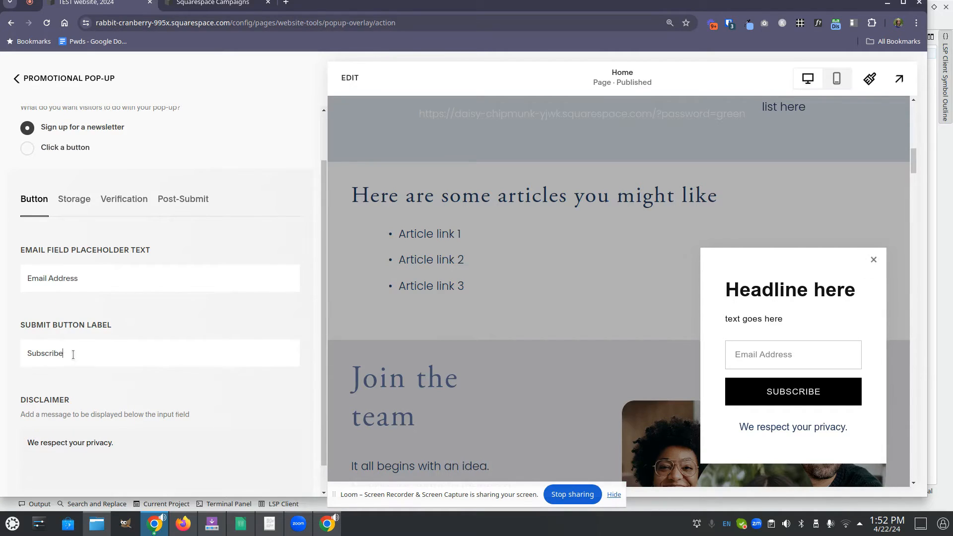
{"action": "type", "text": "to Su"}
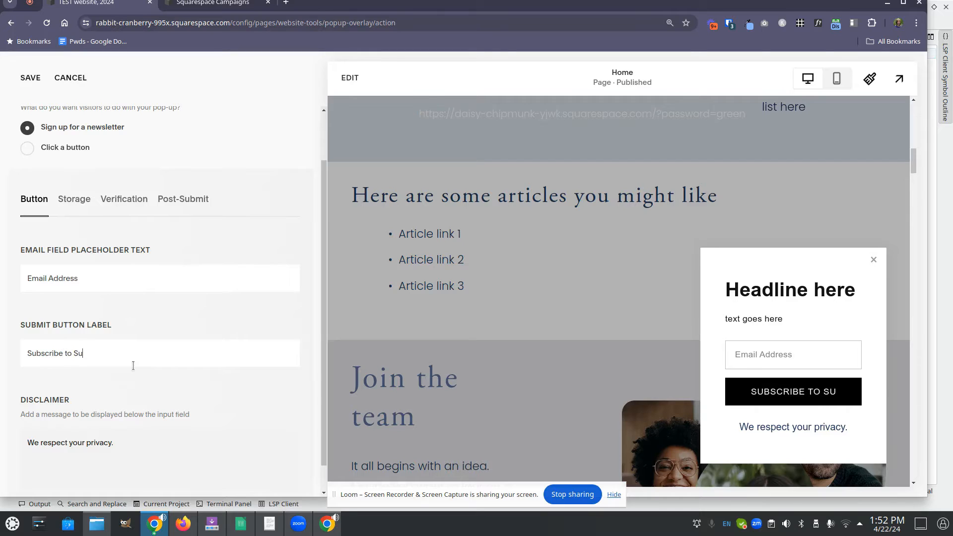
{"action": "type", "text": "bstack"}
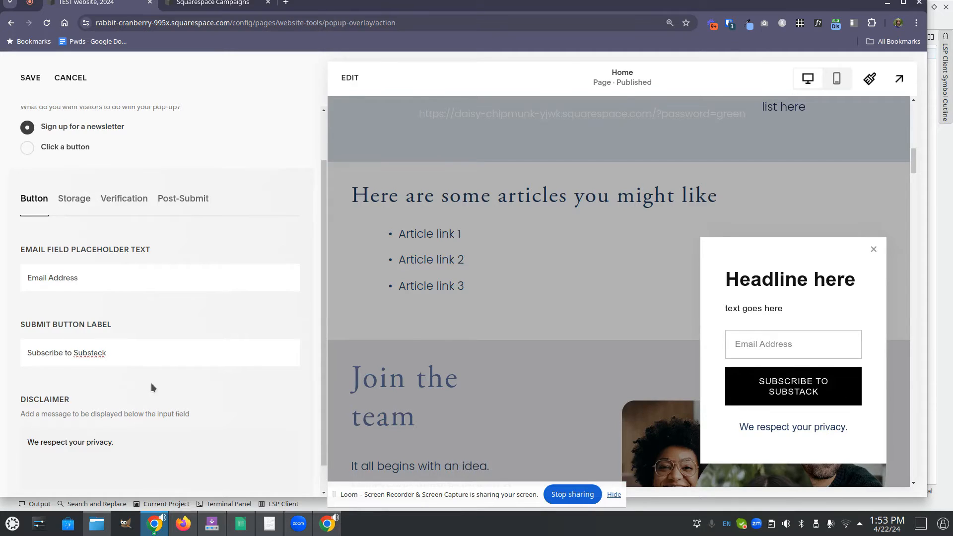
{"action": "scroll", "coordinate": [133, 366], "scroll_direction": "up", "scroll_amount": 2}
{"action": "scroll", "coordinate": [85, 302], "scroll_direction": "down", "scroll_amount": 2}
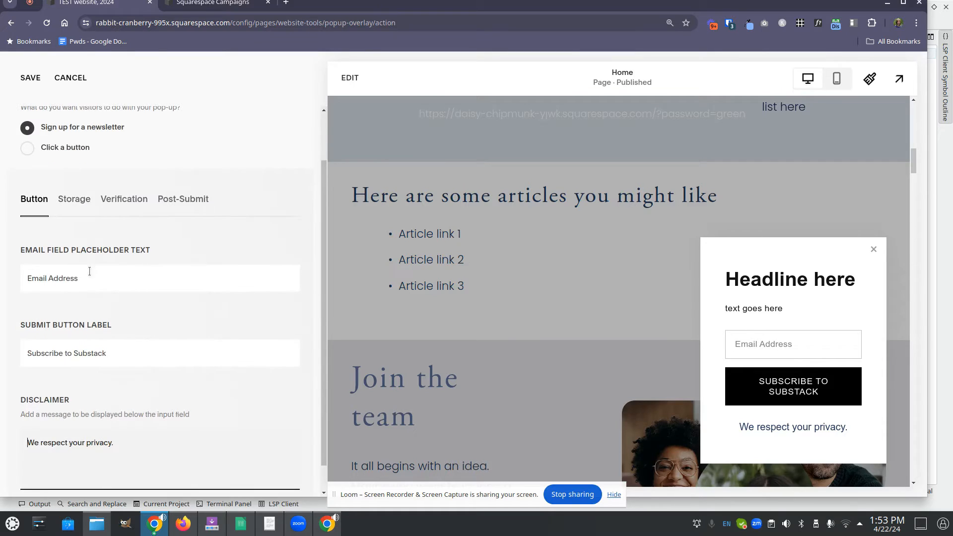
Disconnect and reconnect Squarespace Email Campaigns as the form's storage, and check the available mailing lists.
{"action": "left_click", "coordinate": [71, 201]}
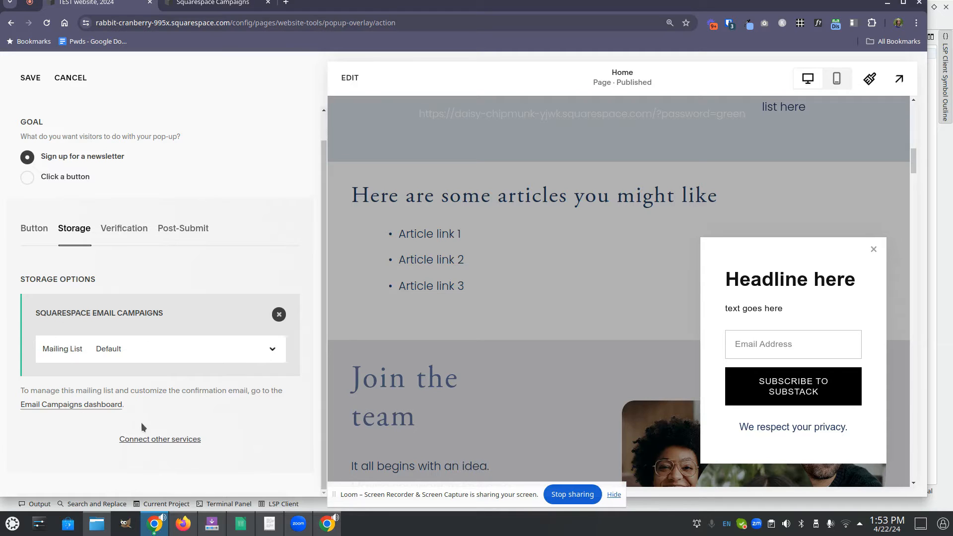
{"action": "left_click", "coordinate": [279, 316]}
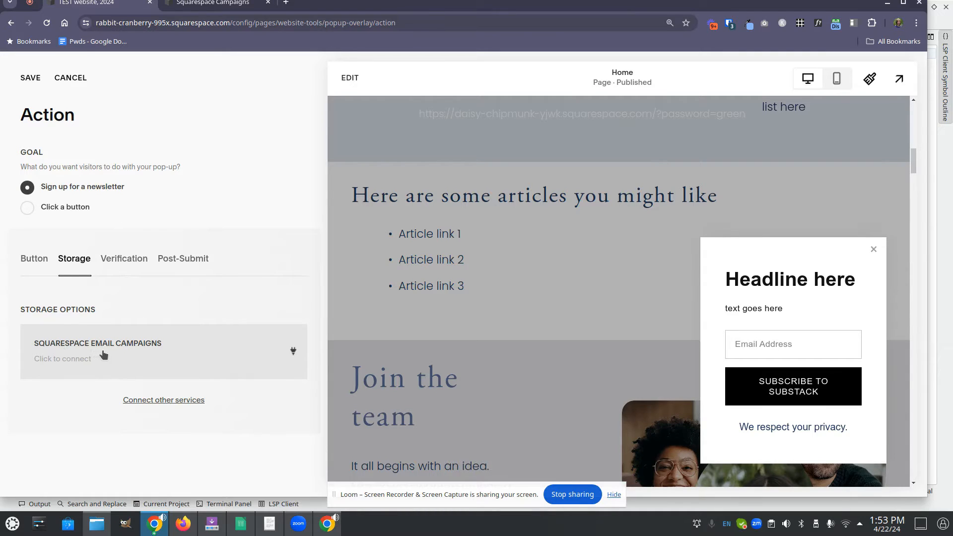
{"action": "left_click", "coordinate": [81, 358]}
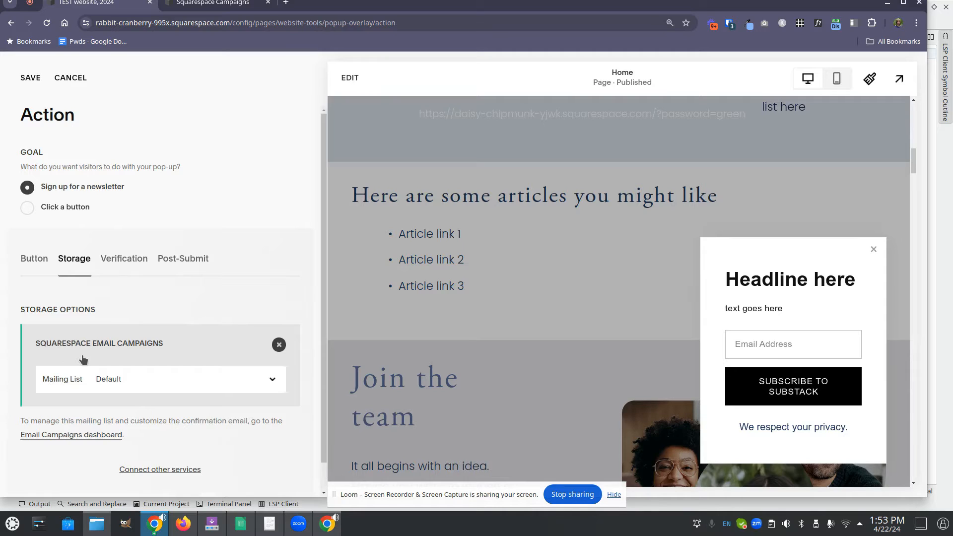
{"action": "left_click", "coordinate": [271, 382]}
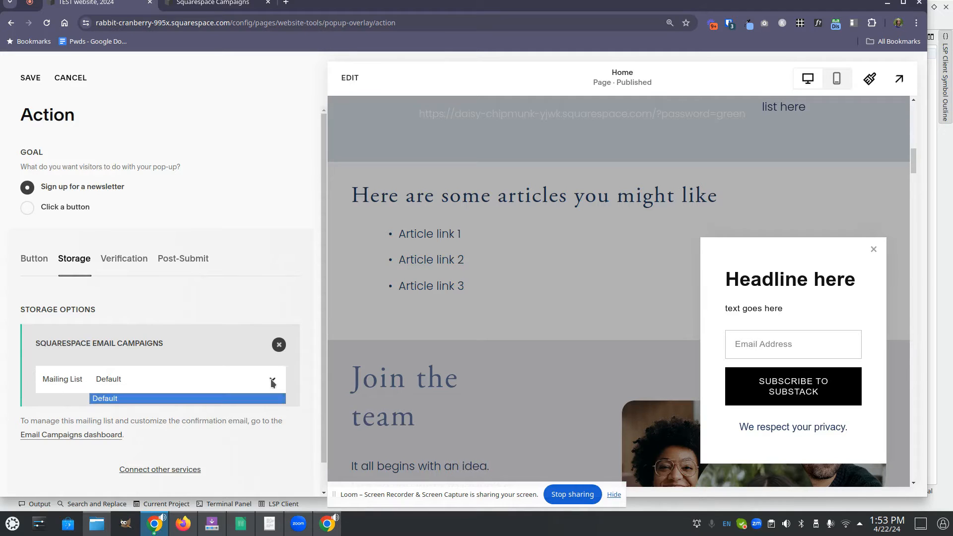
{"action": "left_click", "coordinate": [64, 381]}
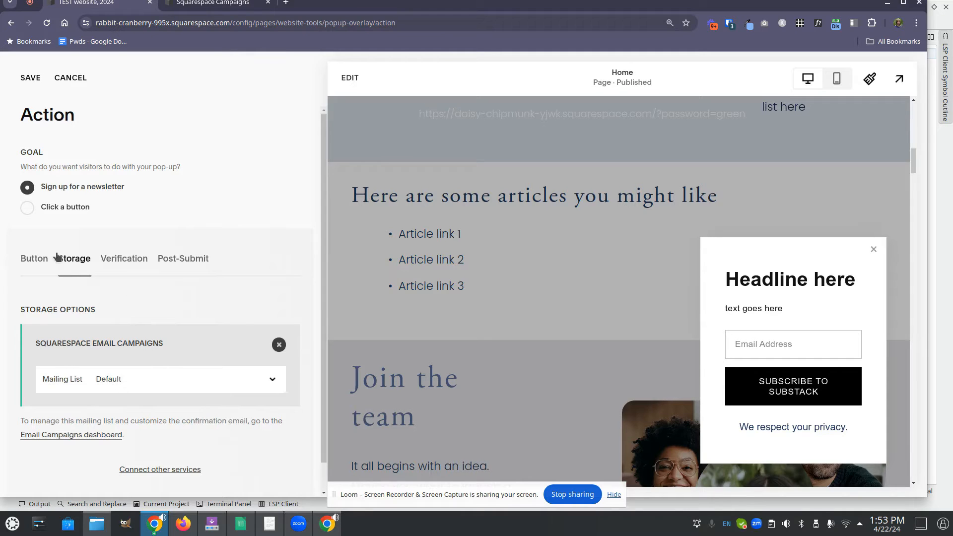
Review the newsletter form's verification options and turn off the Squarespace Email Campaigns confirmation email.
{"action": "left_click", "coordinate": [123, 262]}
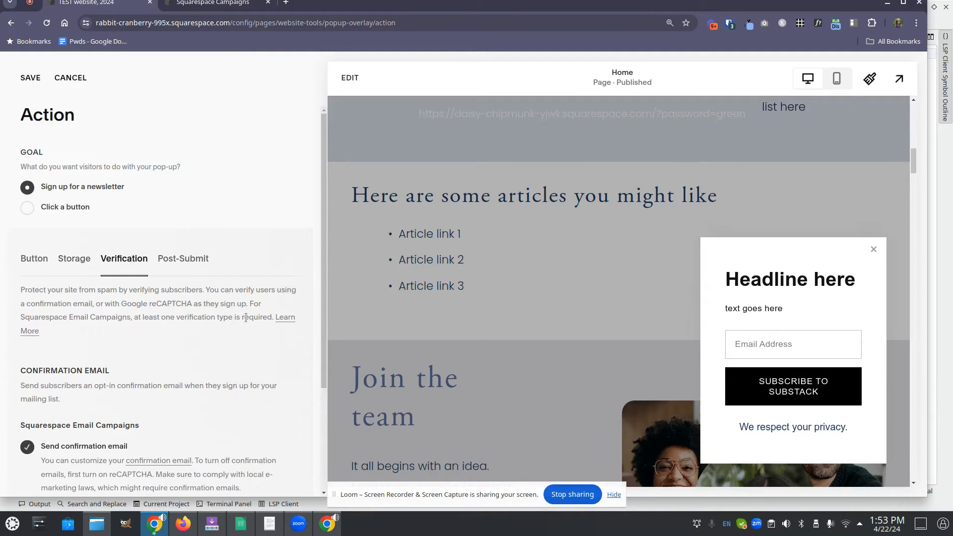
{"action": "scroll", "coordinate": [197, 306], "scroll_direction": "down", "scroll_amount": 3}
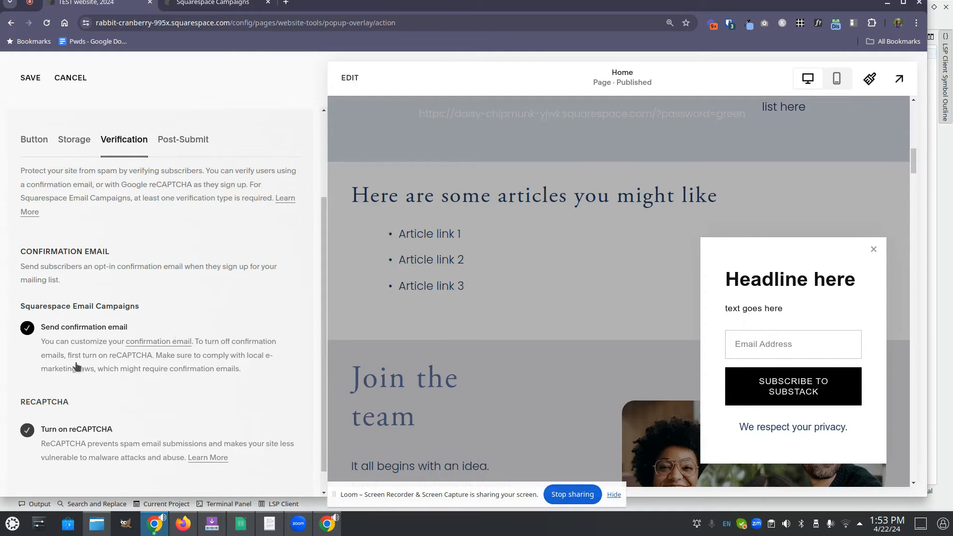
{"action": "scroll", "coordinate": [71, 390], "scroll_direction": "down", "scroll_amount": 1}
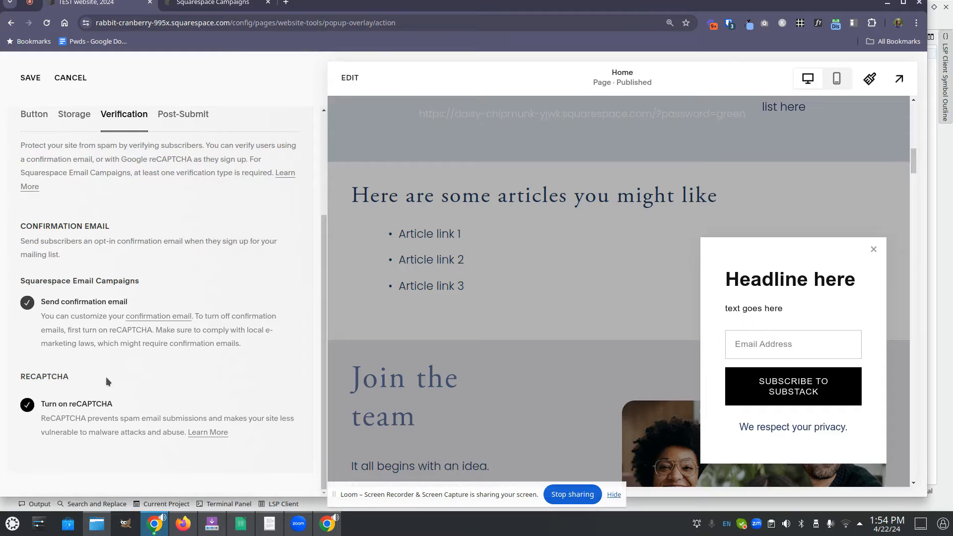
{"action": "scroll", "coordinate": [175, 355], "scroll_direction": "up", "scroll_amount": 2}
{"action": "scroll", "coordinate": [172, 354], "scroll_direction": "down", "scroll_amount": 2}
{"action": "left_click", "coordinate": [27, 302]}
{"action": "scroll", "coordinate": [239, 361], "scroll_direction": "up", "scroll_amount": 3}
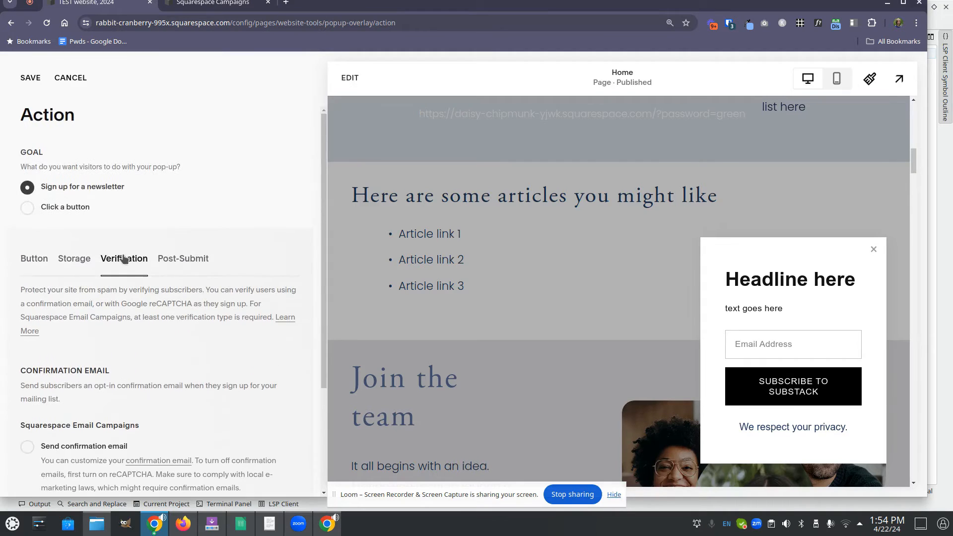
Change the form's post-submit message to "Thank You - see you on Substack".
{"action": "left_click", "coordinate": [183, 260]}
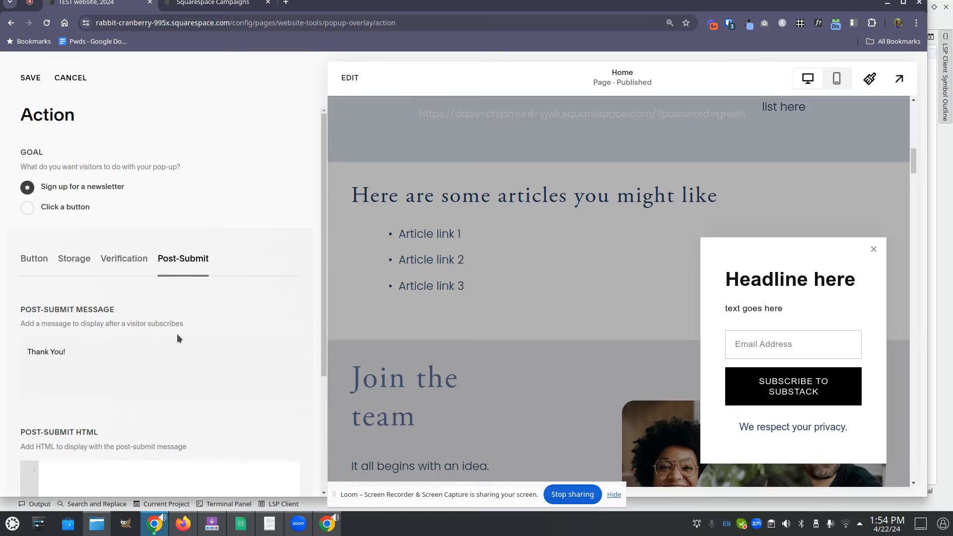
{"action": "scroll", "coordinate": [178, 335], "scroll_direction": "down", "scroll_amount": 2}
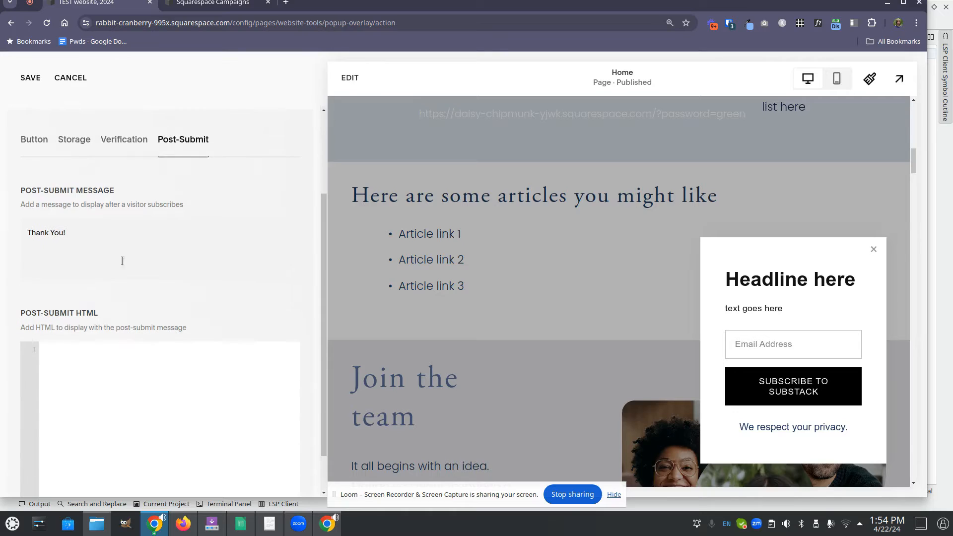
{"action": "left_click", "coordinate": [62, 234]}
{"action": "type", "text": "- see you"}
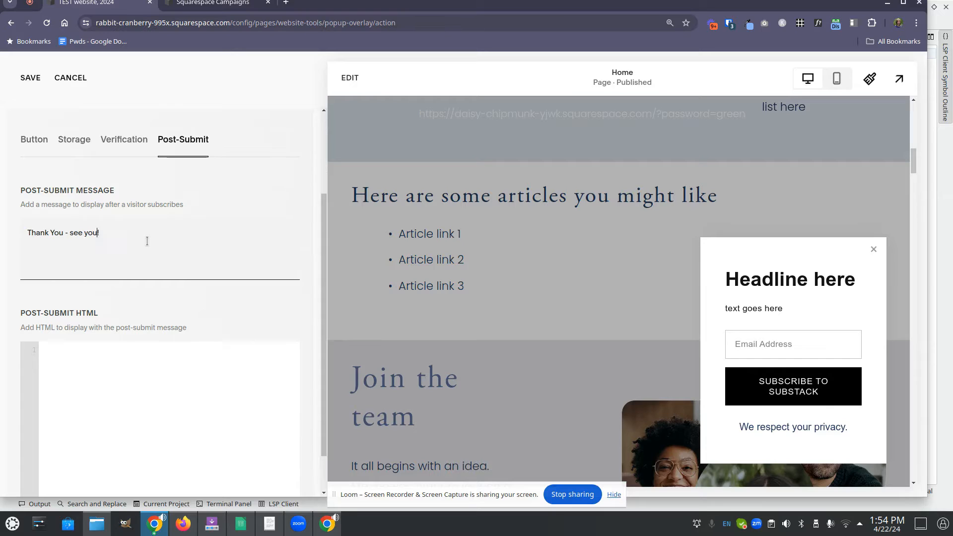
{"action": "type", "text": " on"}
{"action": "type", "text": " Su"}
{"action": "type", "text": "b"}
{"action": "type", "text": "sat="}
{"action": "key", "text": "BackSpace"}
{"action": "key", "text": "BackSpace"}
{"action": "key", "text": "BackSpace"}
{"action": "type", "text": "tack"}
{"action": "key", "text": "Delete"}
{"action": "scroll", "coordinate": [180, 336], "scroll_direction": "up", "scroll_amount": 2}
{"action": "scroll", "coordinate": [185, 343], "scroll_direction": "down", "scroll_amount": 3}
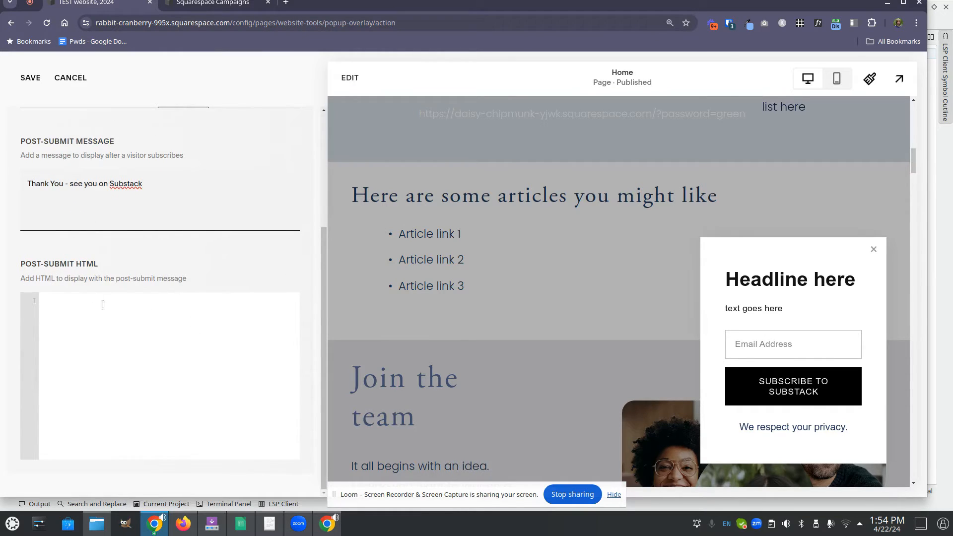
{"action": "scroll", "coordinate": [139, 318], "scroll_direction": "up", "scroll_amount": 1}
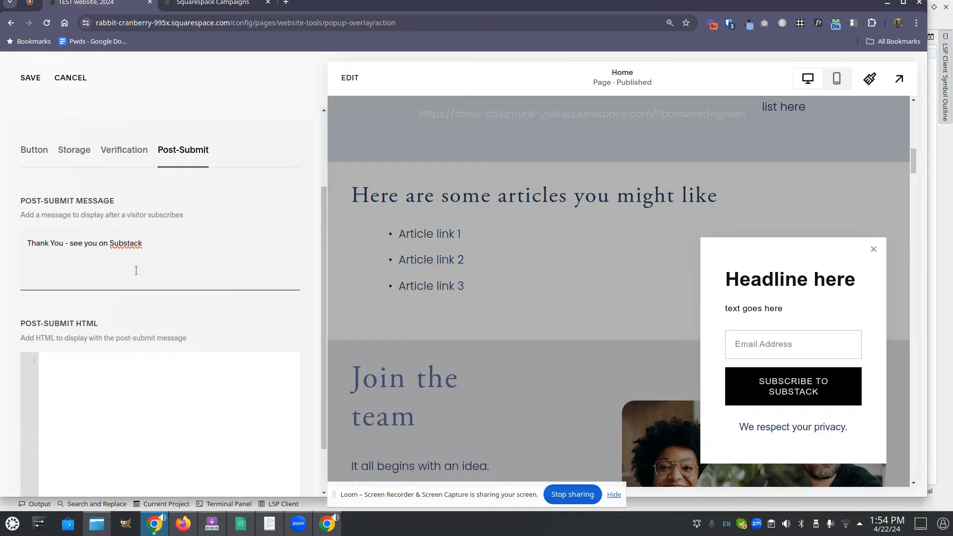
{"action": "scroll", "coordinate": [186, 307], "scroll_direction": "up", "scroll_amount": 1}
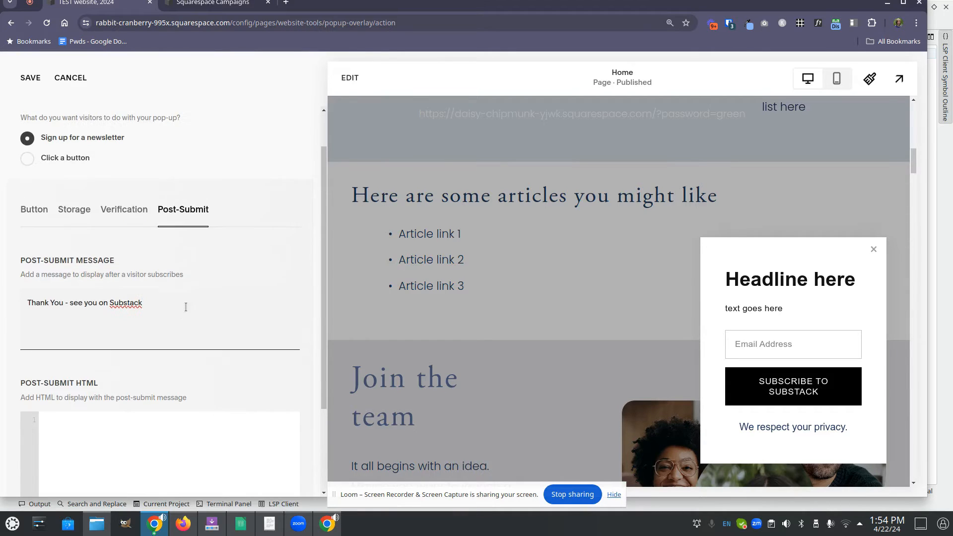
{"action": "scroll", "coordinate": [183, 313], "scroll_direction": "up", "scroll_amount": 1}
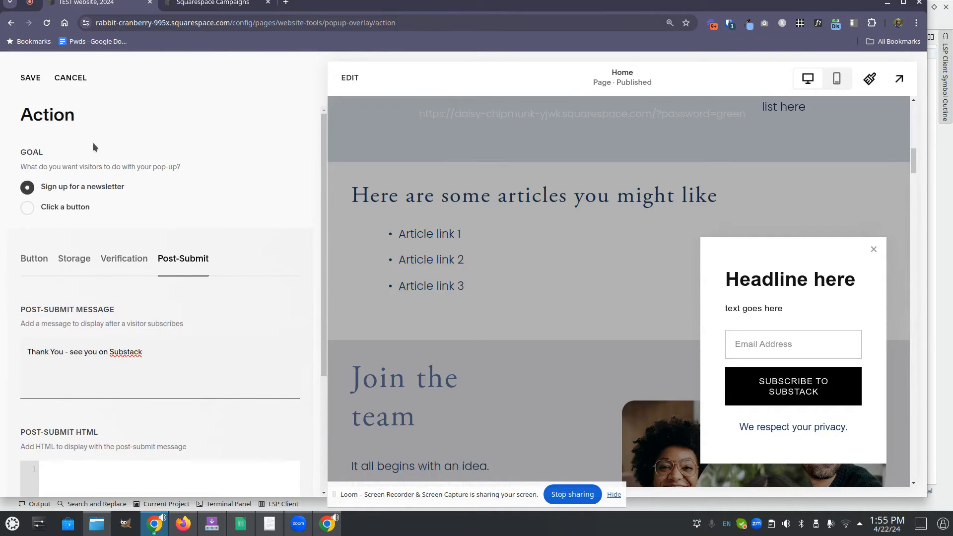
Save the newsletter form's action settings and open the pop-up's content settings for its headline and body.
{"action": "left_click", "coordinate": [29, 78]}
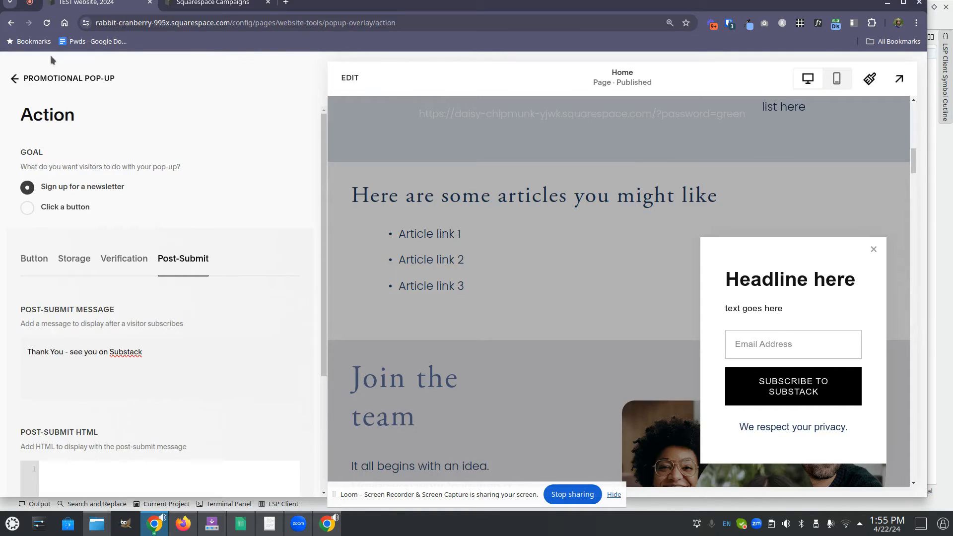
{"action": "left_click", "coordinate": [27, 81]}
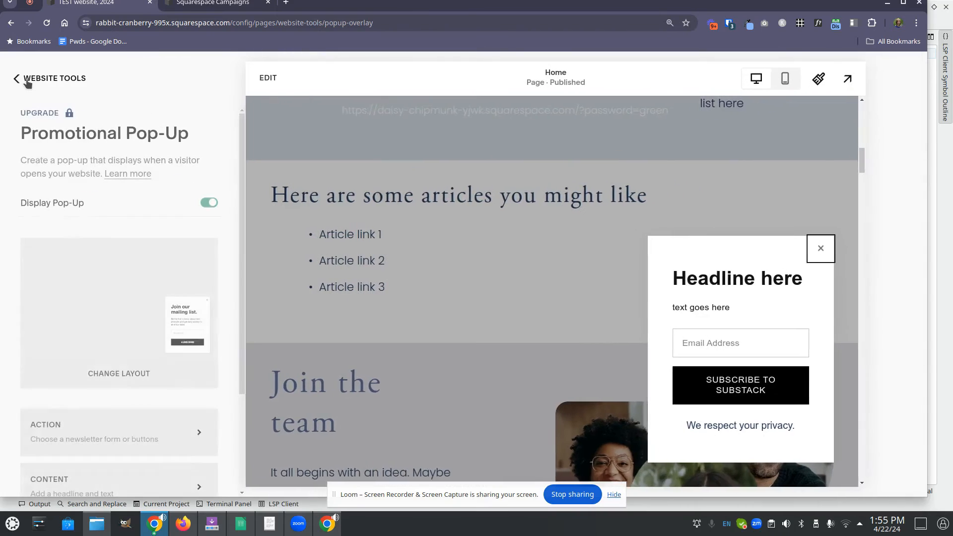
{"action": "scroll", "coordinate": [95, 239], "scroll_direction": "down", "scroll_amount": 3}
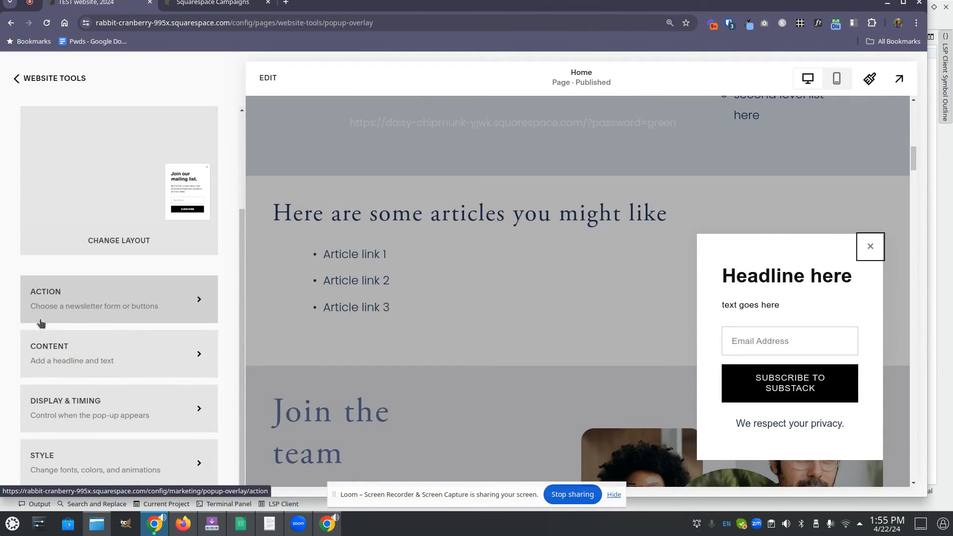
{"action": "left_click", "coordinate": [54, 361]}
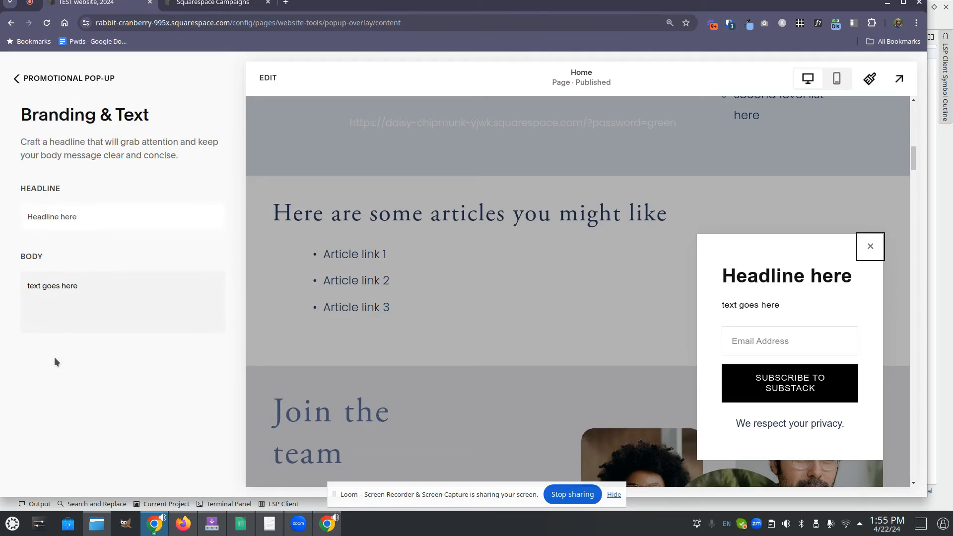
Copy "Subscribe to my Substack!" from the Kate notes and paste it over the pop-up's headline in Squarespace.
{"action": "left_click", "coordinate": [269, 524]}
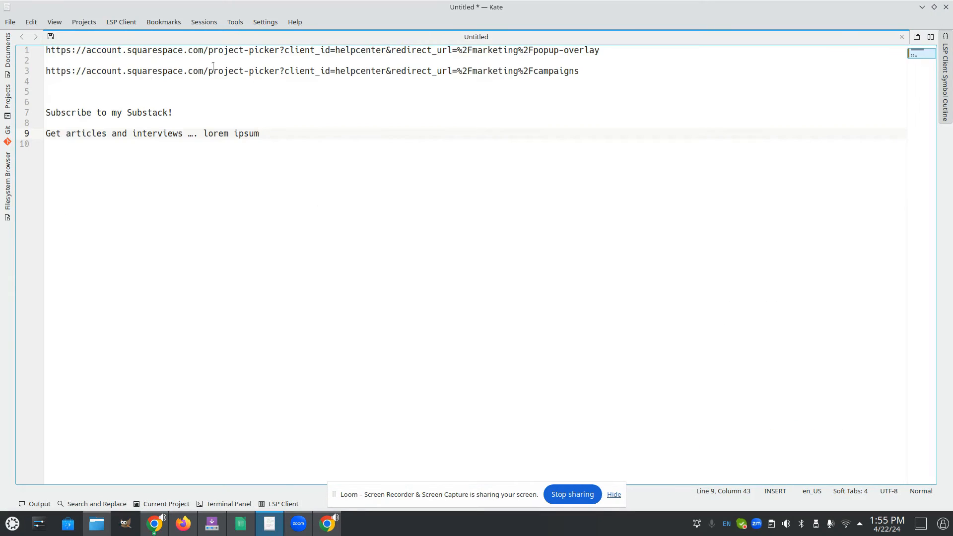
{"action": "left_click_drag", "start_coordinate": [177, 111], "coordinate": [37, 103]}
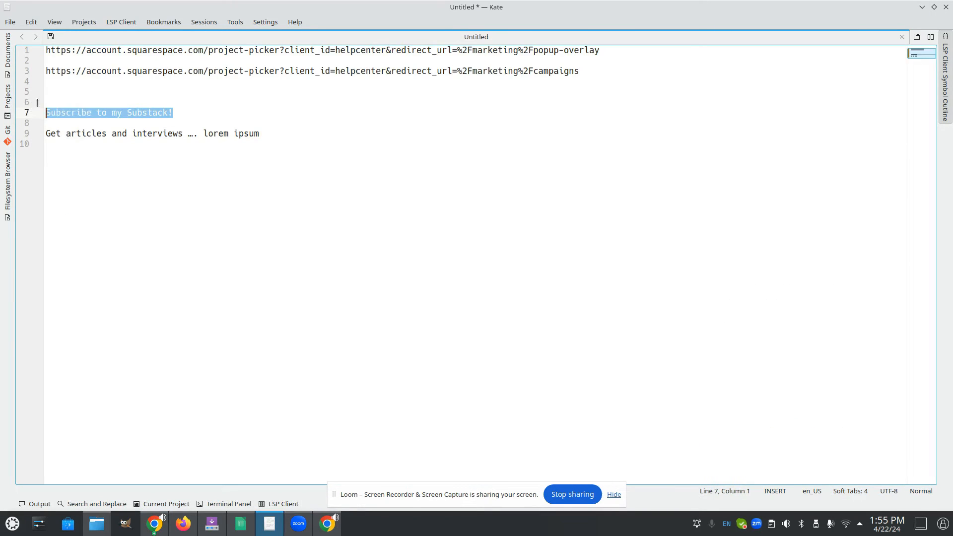
{"action": "key", "text": "ctrl+c"}
{"action": "key", "text": "alt+Tab"}
{"action": "left_click", "coordinate": [102, 219]}
{"action": "key", "text": "ctrl+a"}
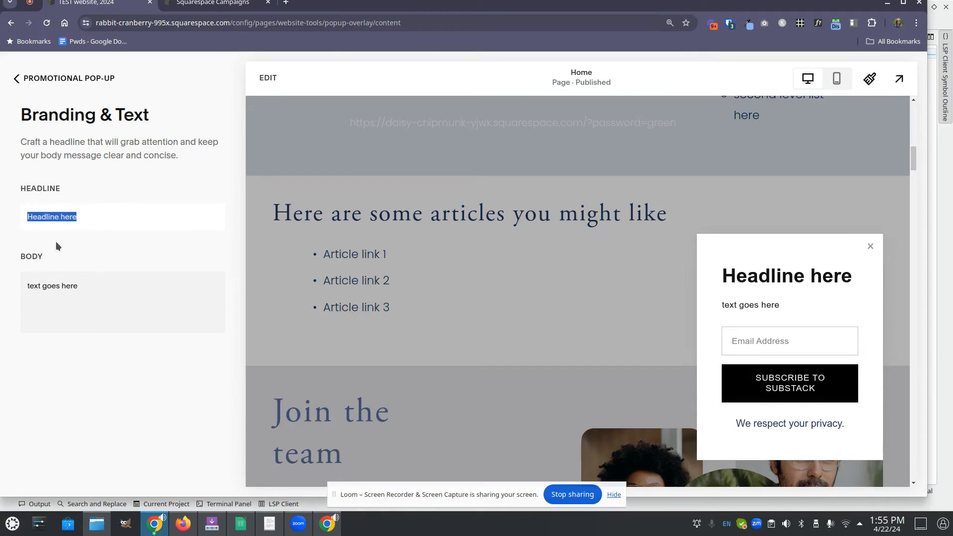
{"action": "key", "text": "ctrl+v"}
Replace the pop-up's body text with "a good reason for why they should" and save the branding and text changes.
{"action": "left_click", "coordinate": [89, 282]}
{"action": "key", "text": "ctrl+a"}
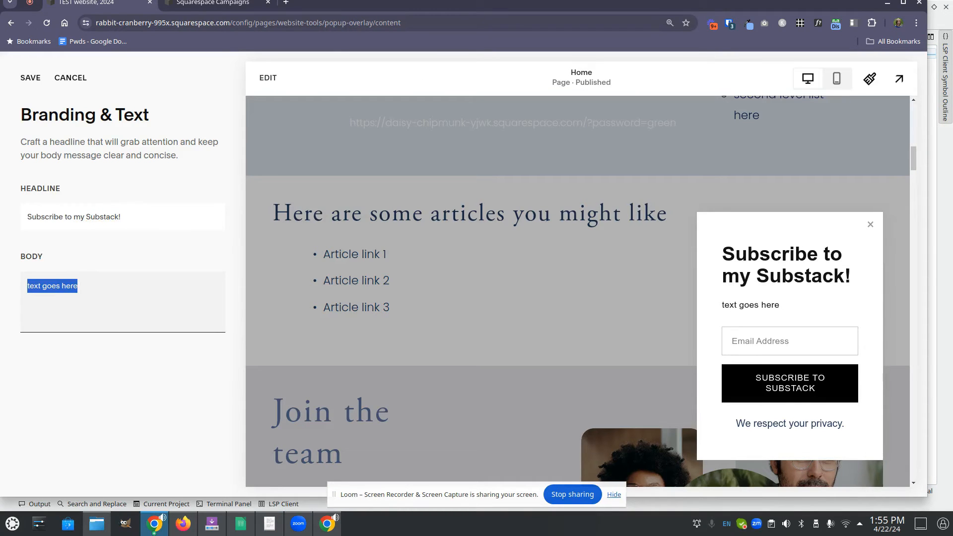
{"action": "type", "text": "a good "}
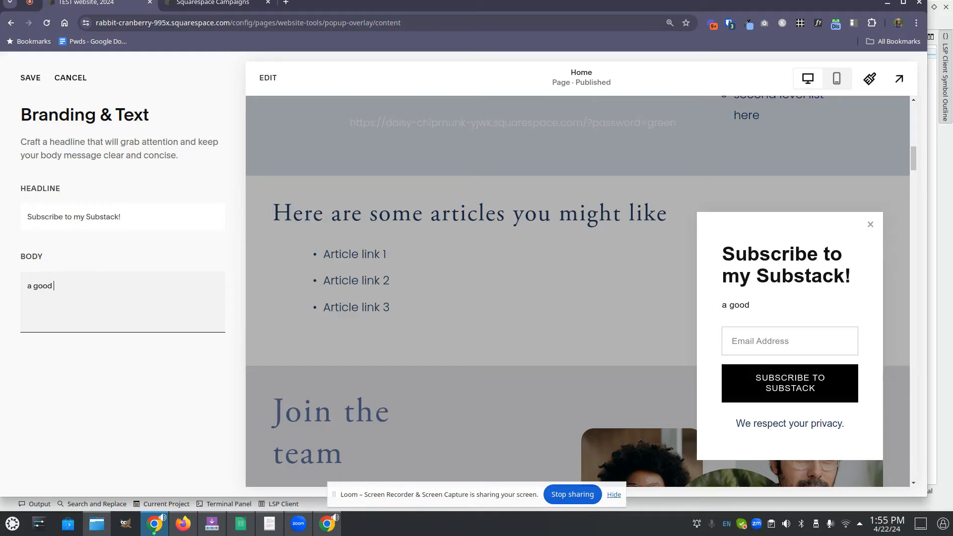
{"action": "type", "text": "read"}
{"action": "type", "text": "on for why they"}
{"action": "type", "text": " should"}
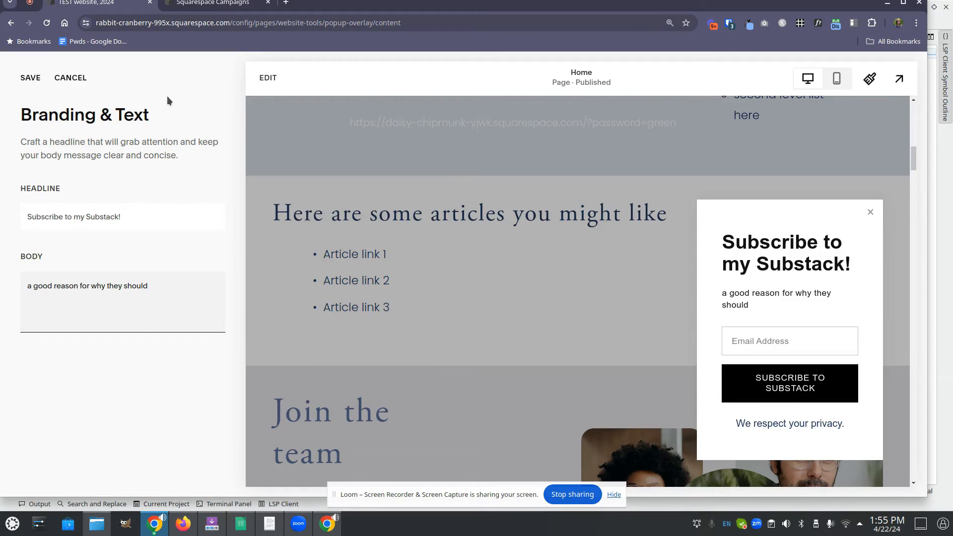
{"action": "left_click", "coordinate": [30, 78]}
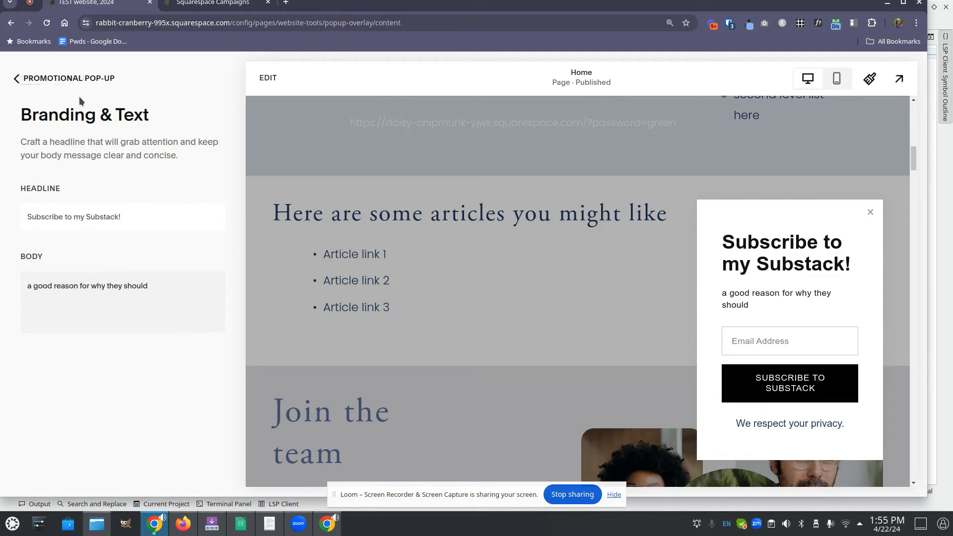
Open the pop-up's display and timing settings and review the page, timing and frequency options.
{"action": "left_click", "coordinate": [45, 77]}
{"action": "scroll", "coordinate": [104, 272], "scroll_direction": "down", "scroll_amount": 3}
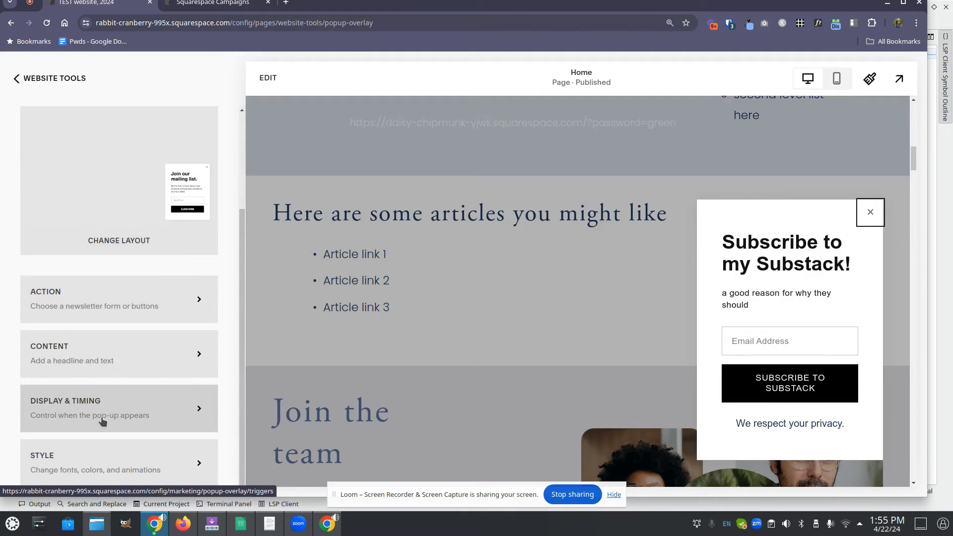
{"action": "left_click", "coordinate": [93, 411]}
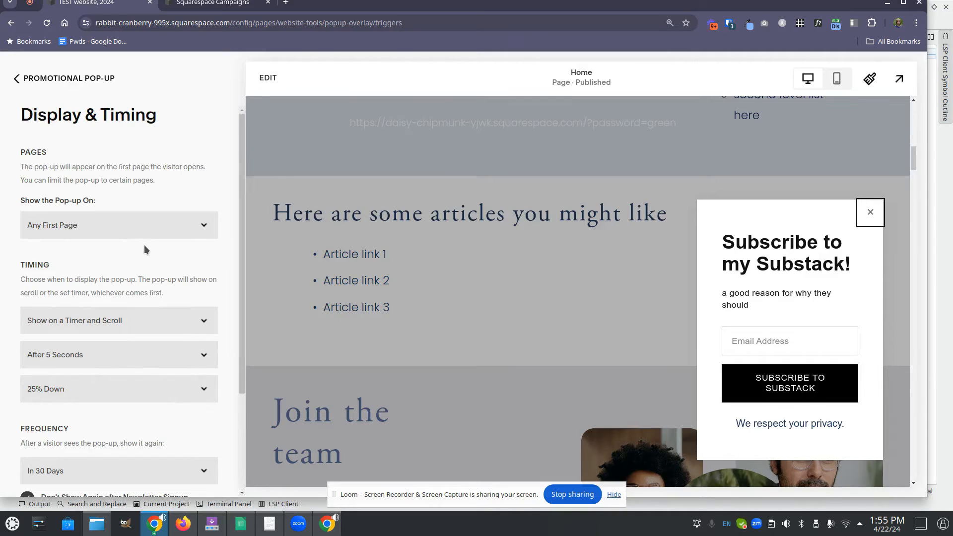
{"action": "scroll", "coordinate": [144, 245], "scroll_direction": "down", "scroll_amount": 2}
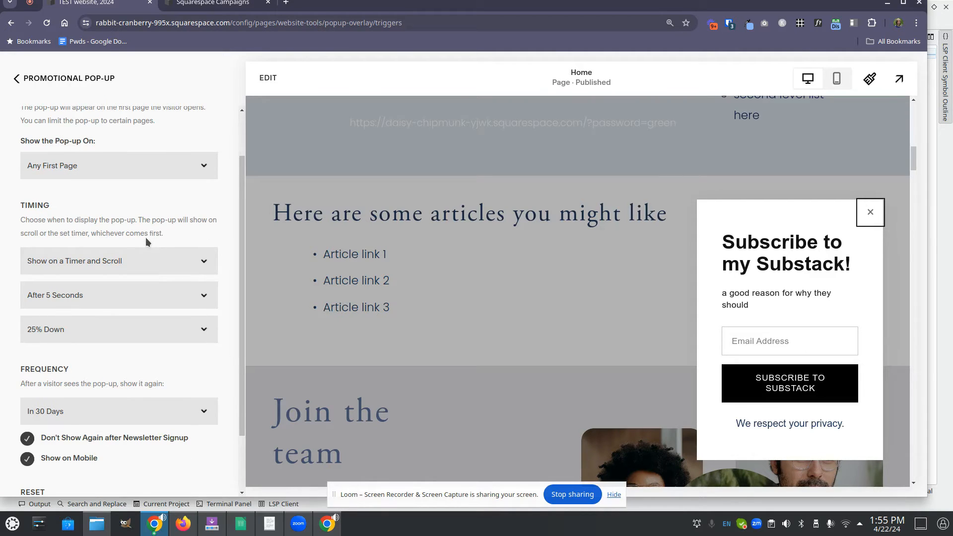